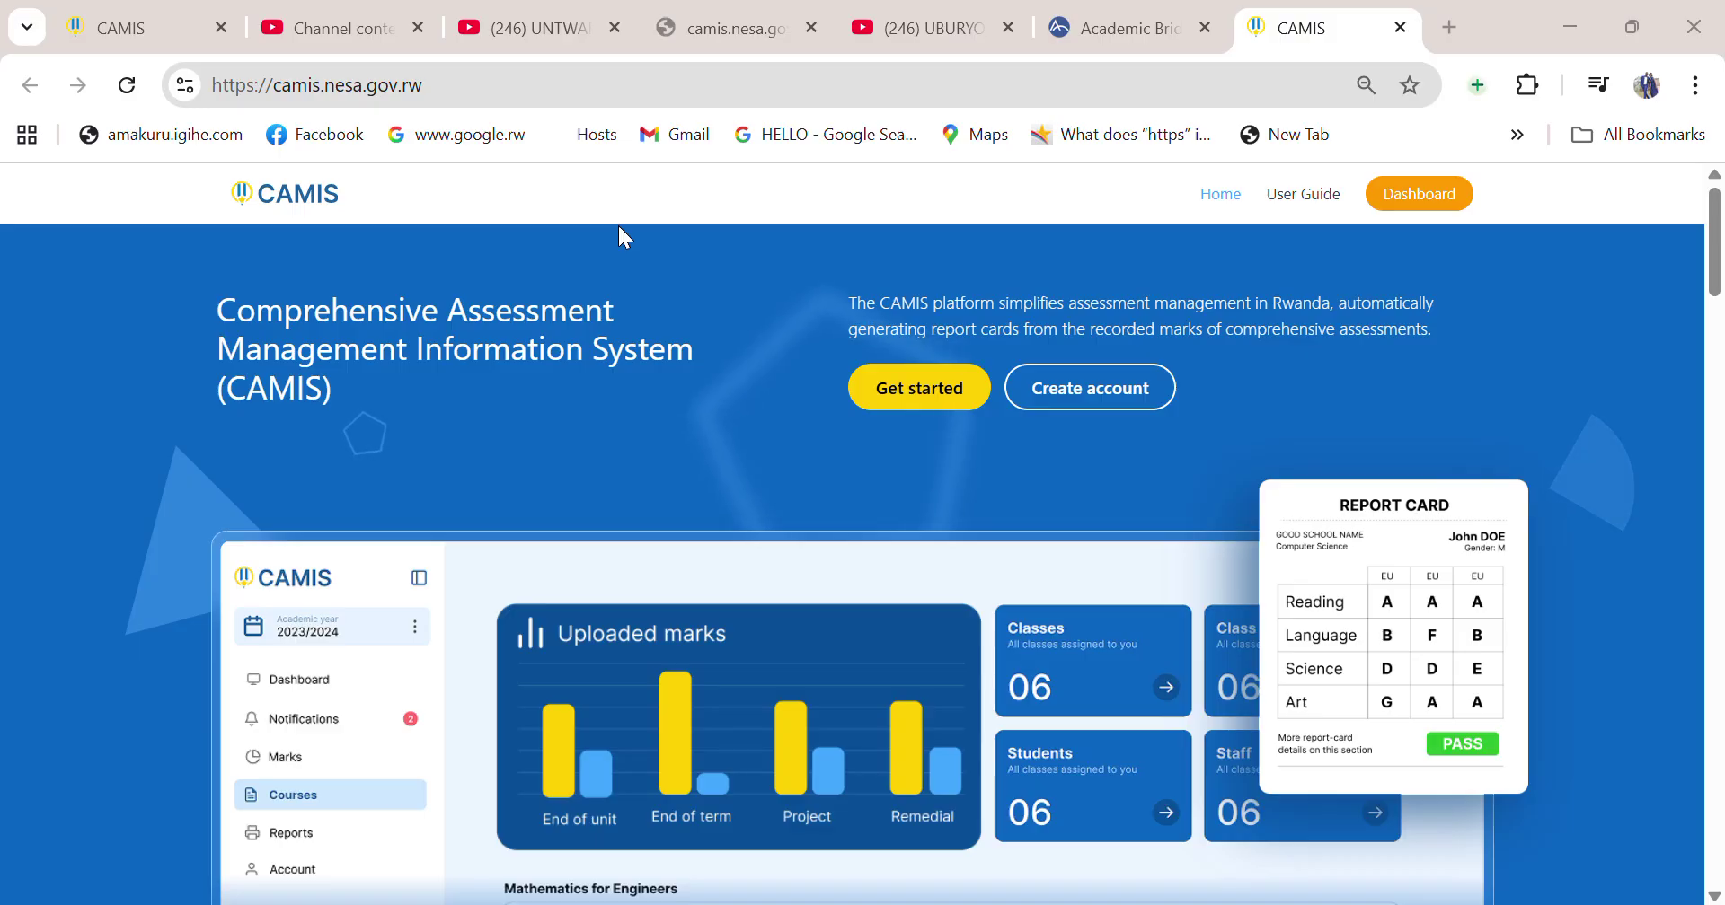
# Open the Create Account form and focus its National ID or staff number field
pyautogui.click(1082, 404)
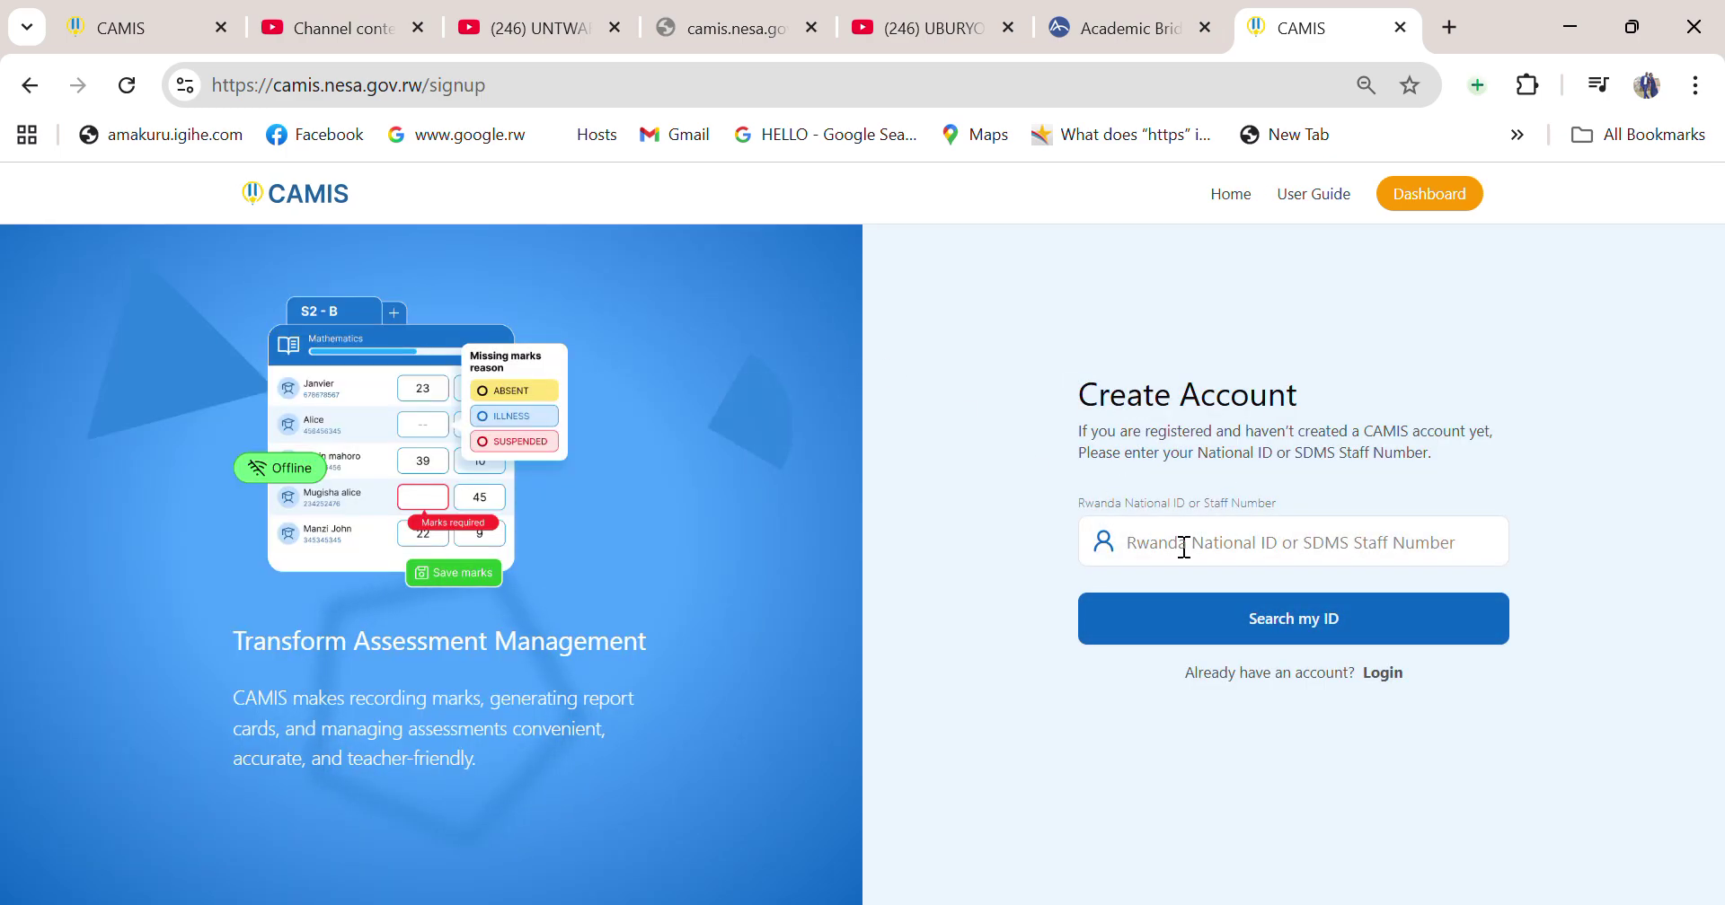
pyautogui.click(1184, 547)
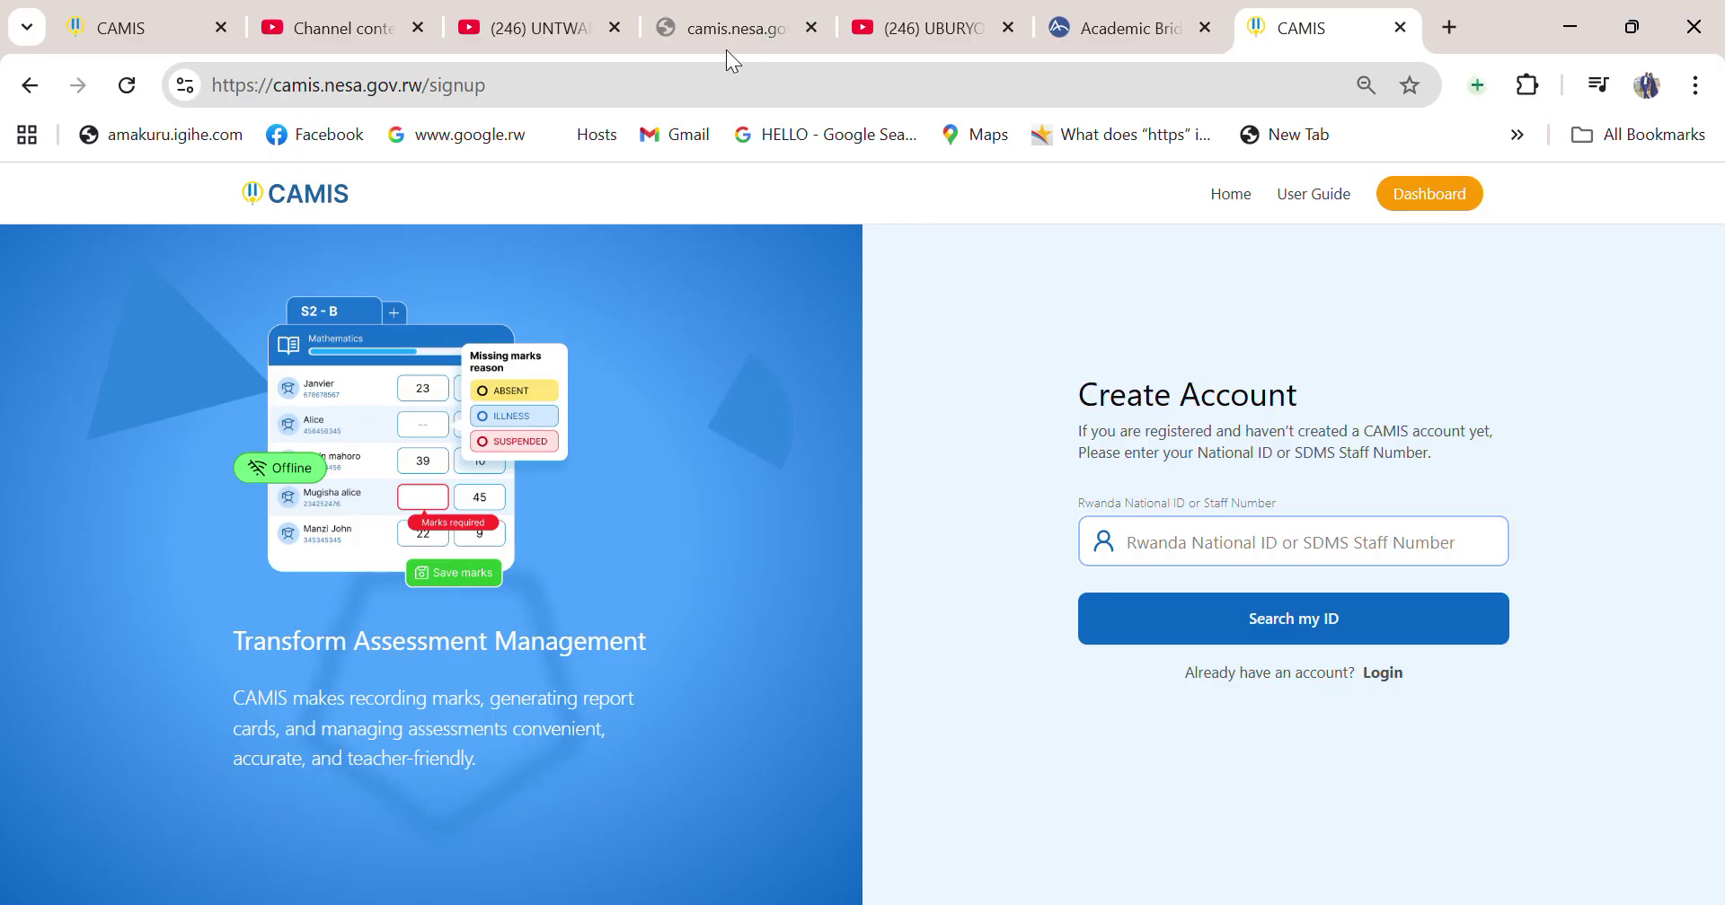
# Enter the National ID number into the ID field, correcting a mistyped first digit
pyautogui.click(1135, 545)
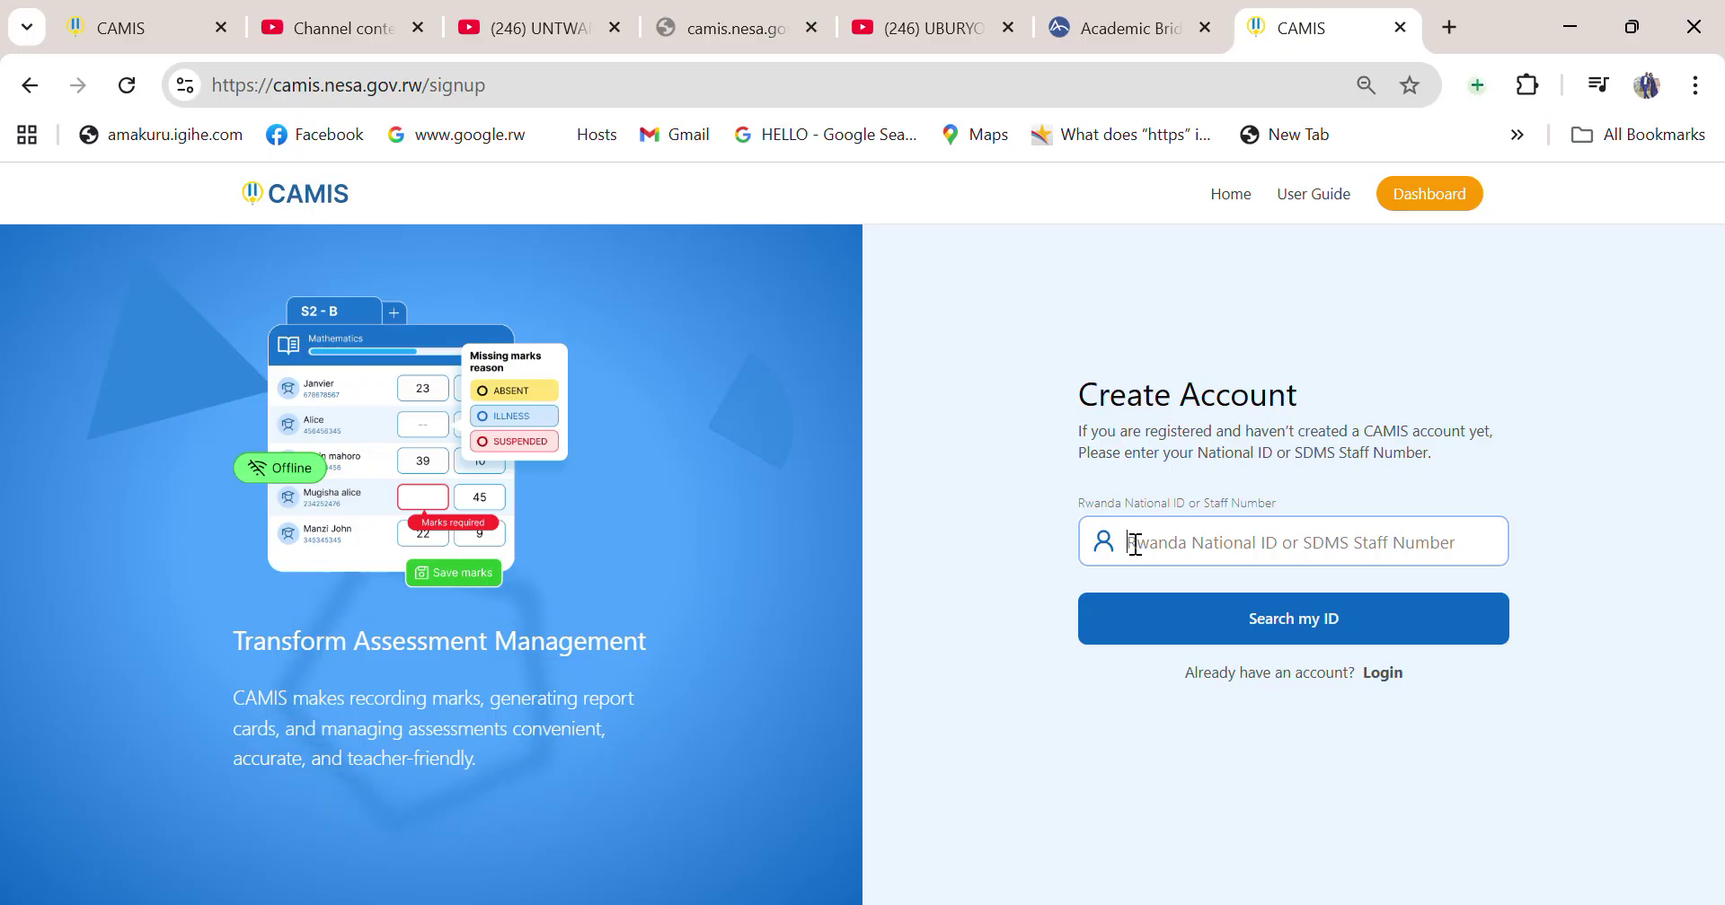
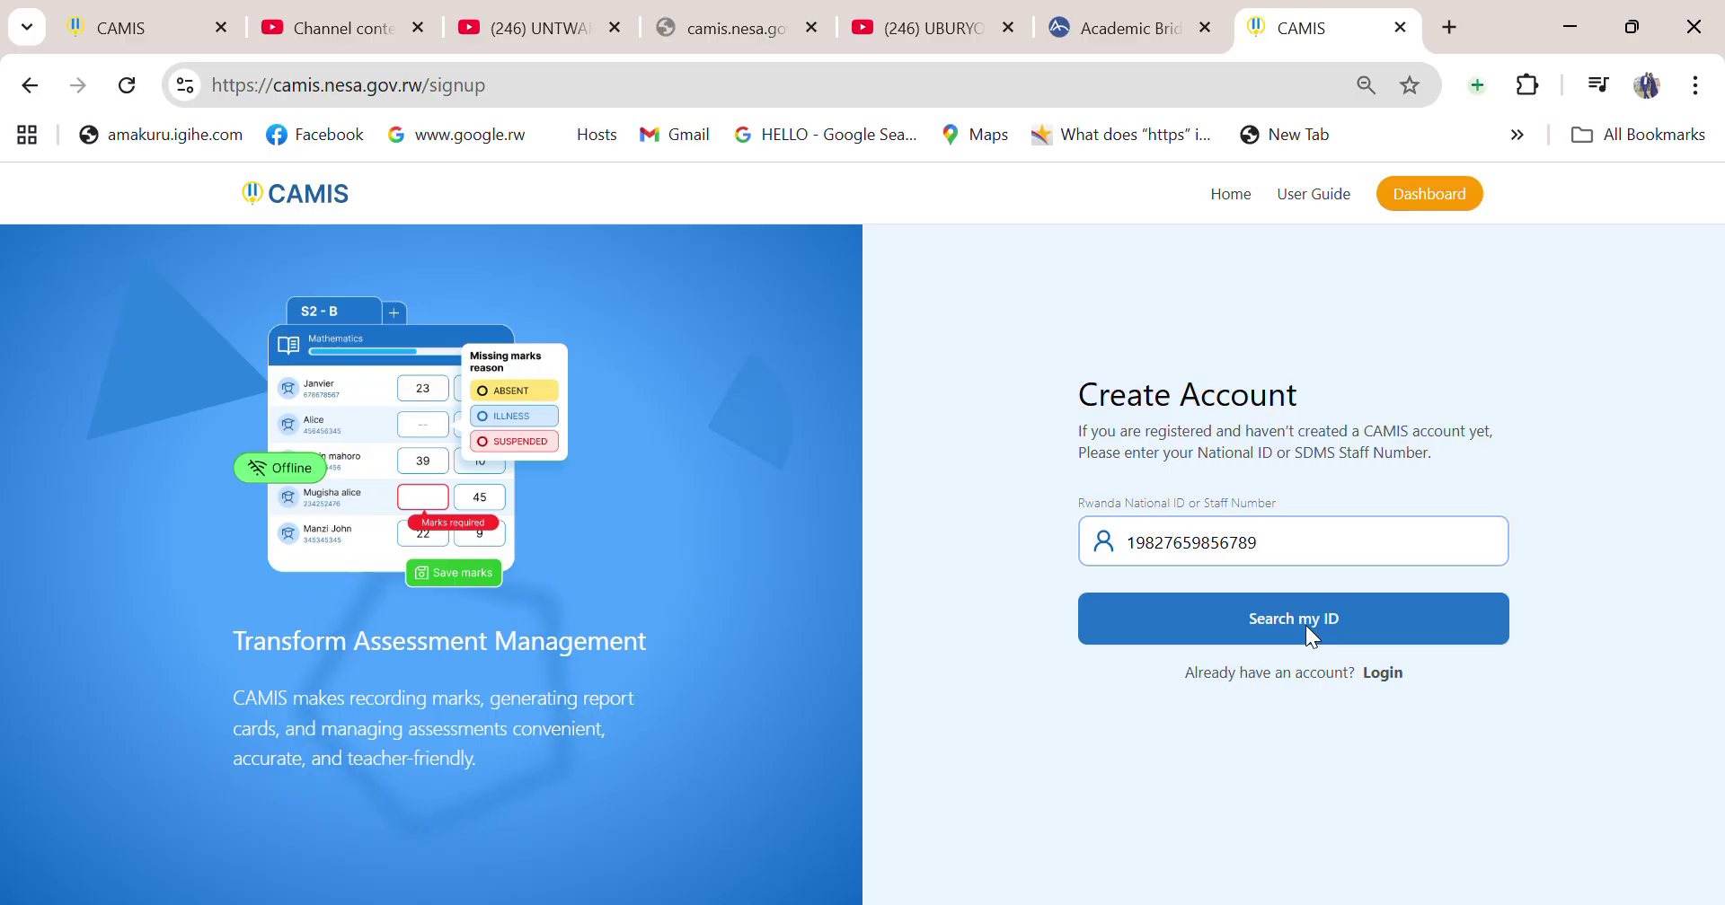
# Search the entered ID, see it rejected as invalid, and delete it from the field
pyautogui.click(1302, 621)
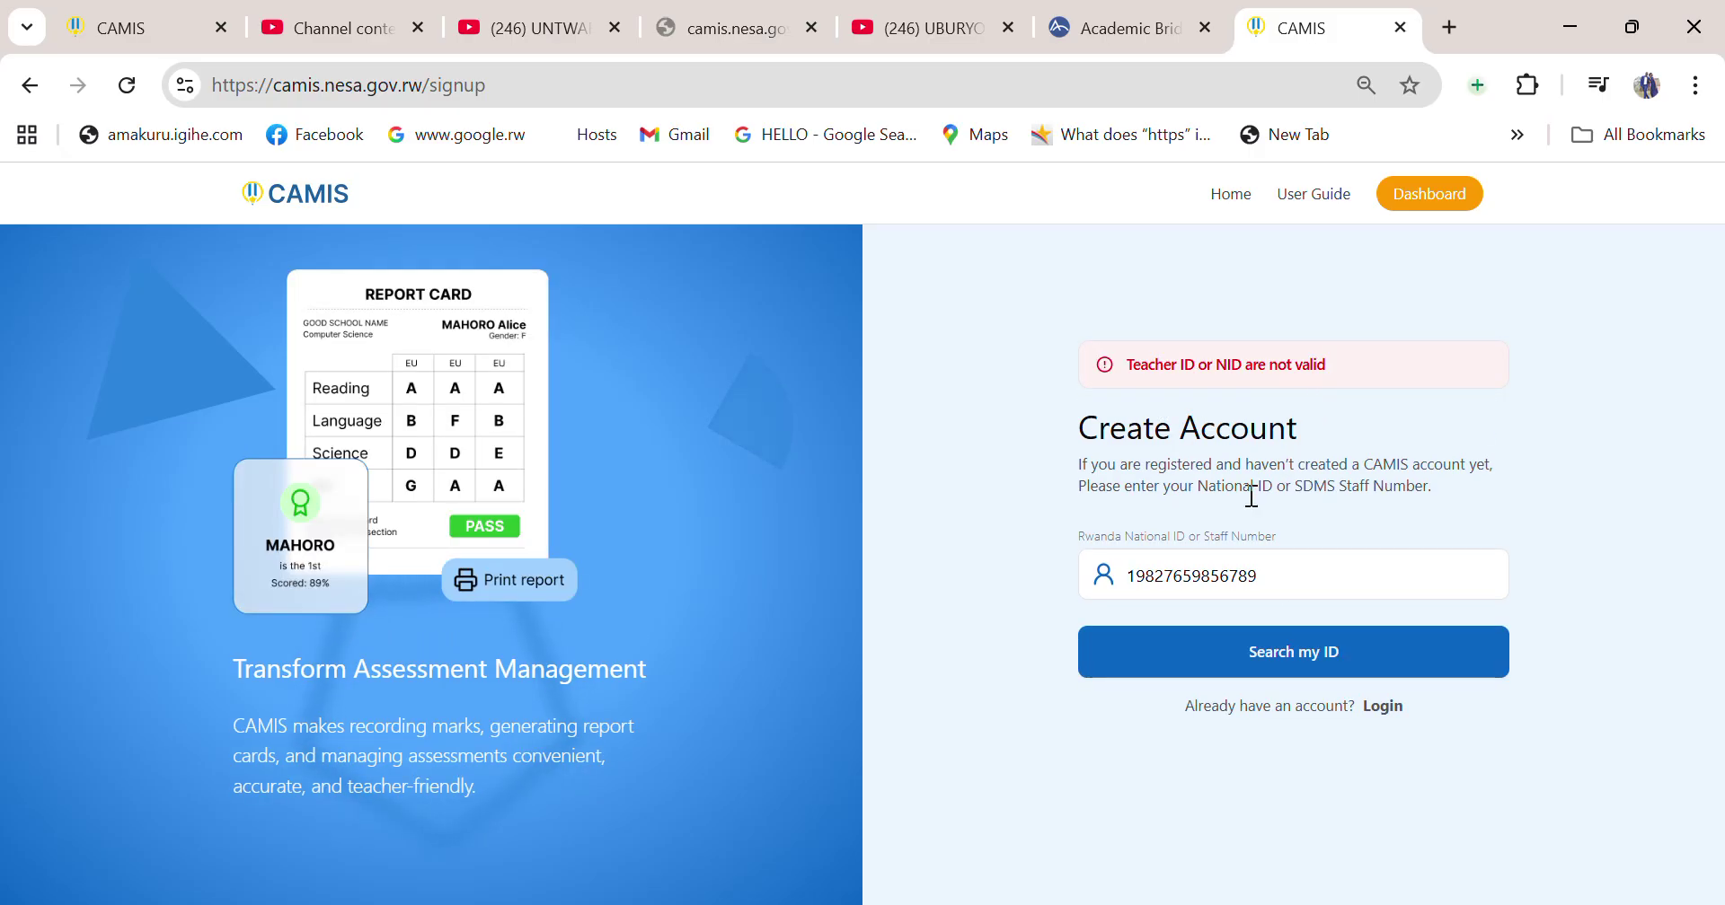
pyautogui.click(1131, 580)
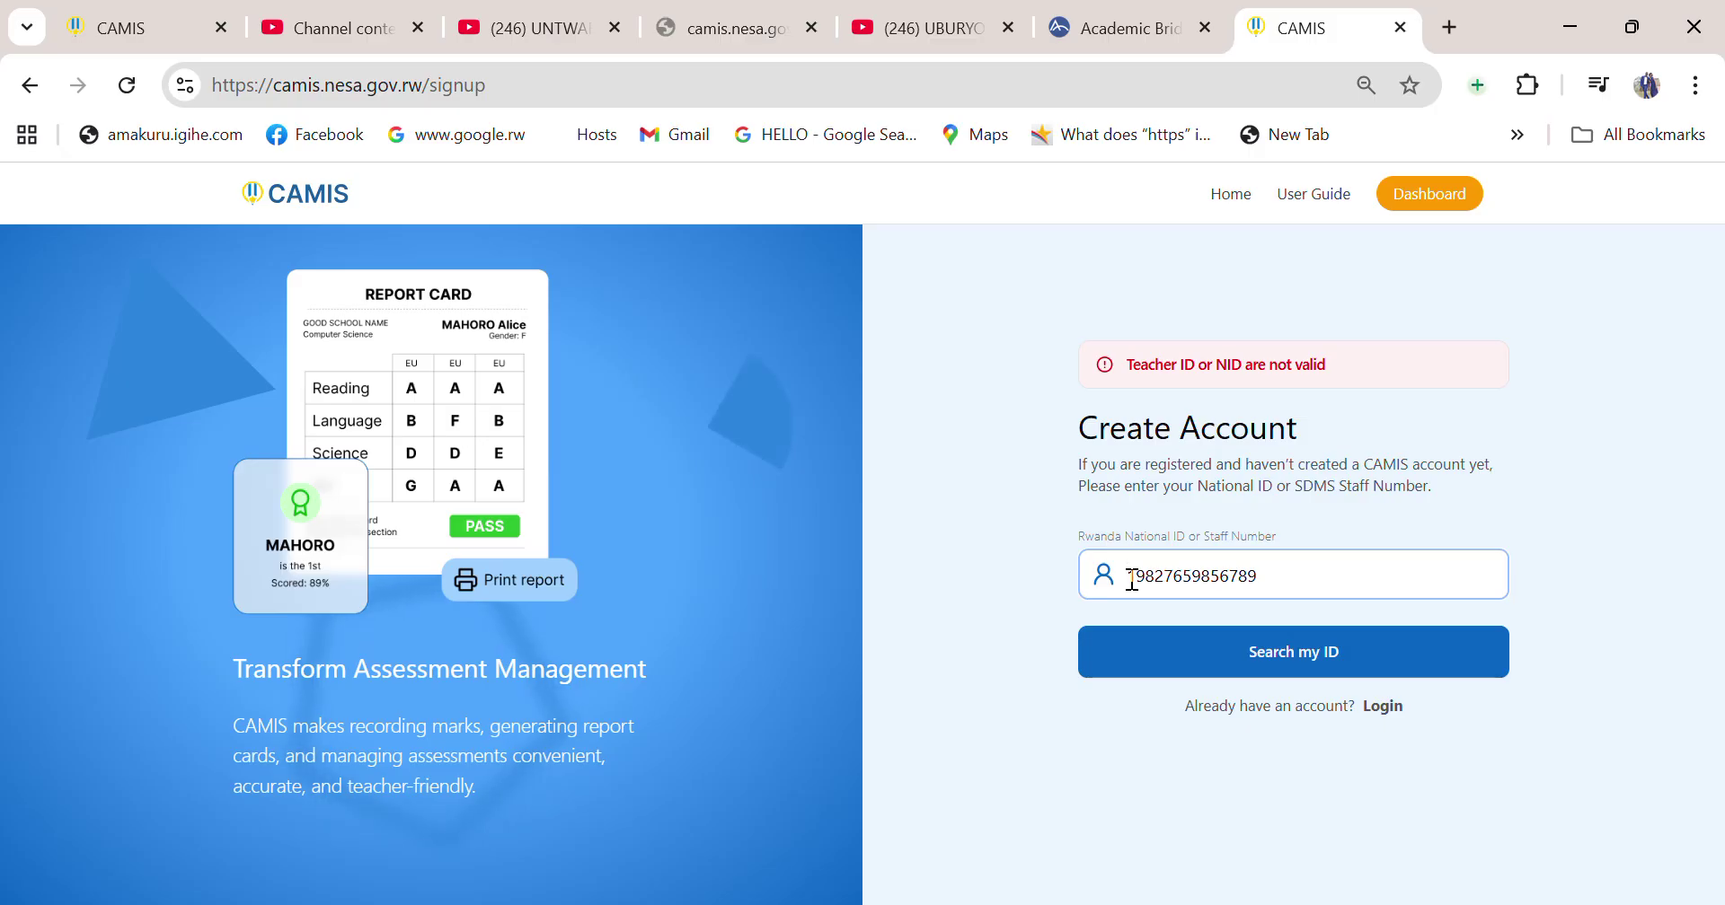
pyautogui.press('Delete')
pyautogui.press('Delete')
pyautogui.press('Delete')
pyautogui.press('Delete')
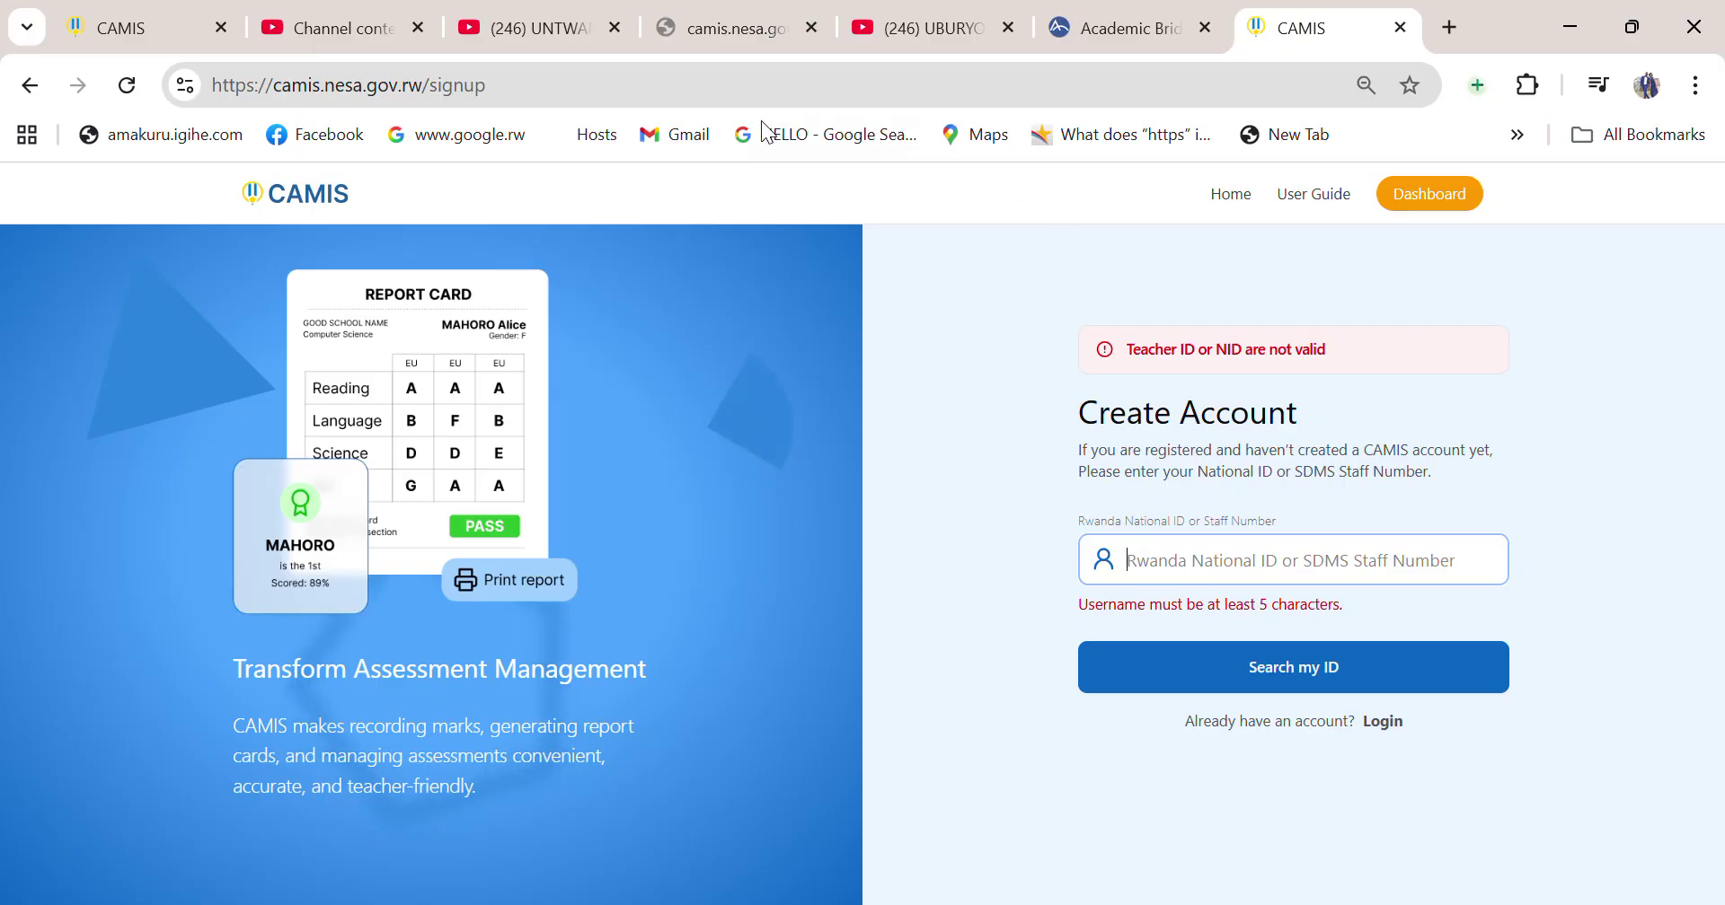
# Paste the staff number into the ID field and search it to reach step 2
pyautogui.click(1117, 573)
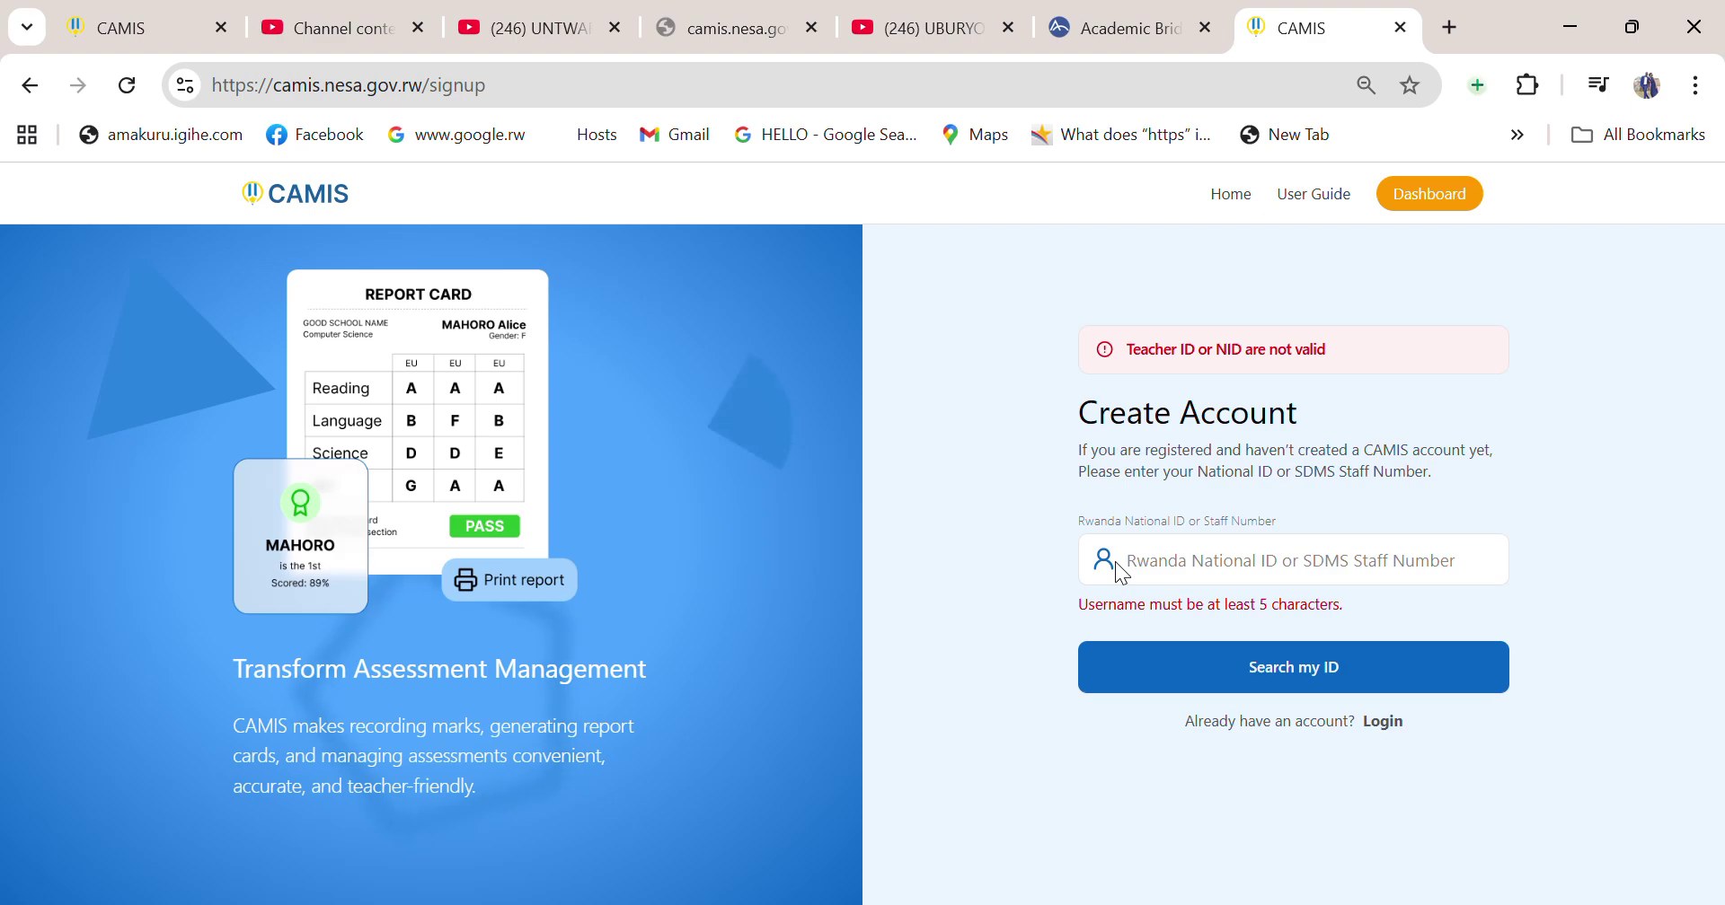
pyautogui.click(1208, 555)
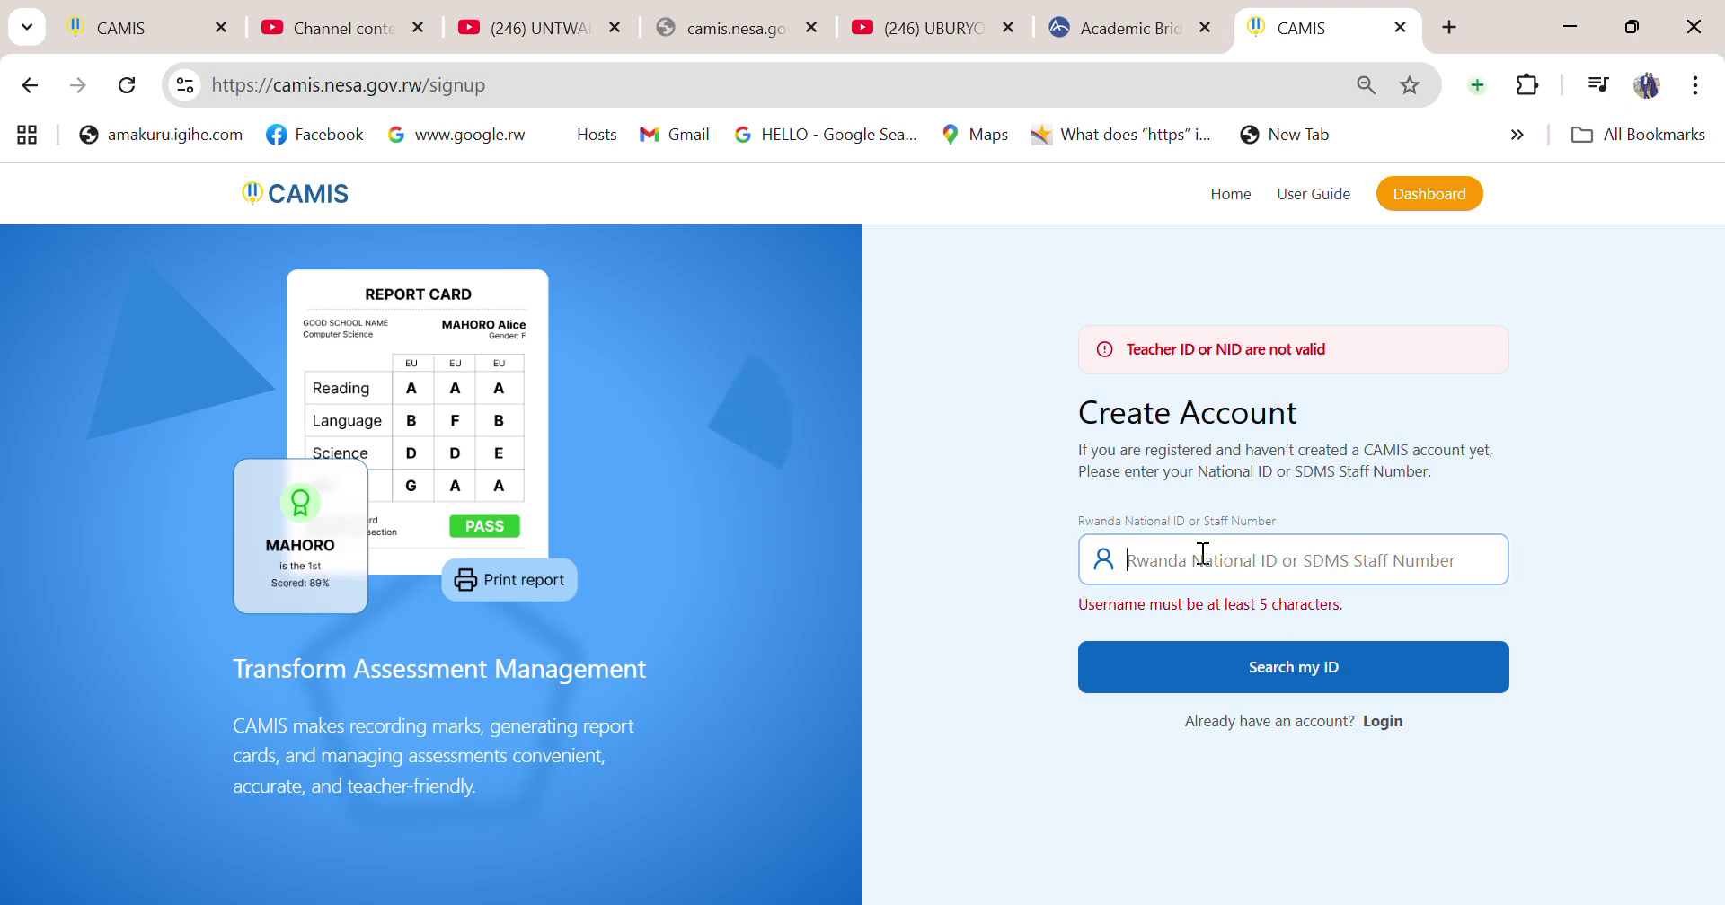
pyautogui.hotkey('ctrl', 'v')
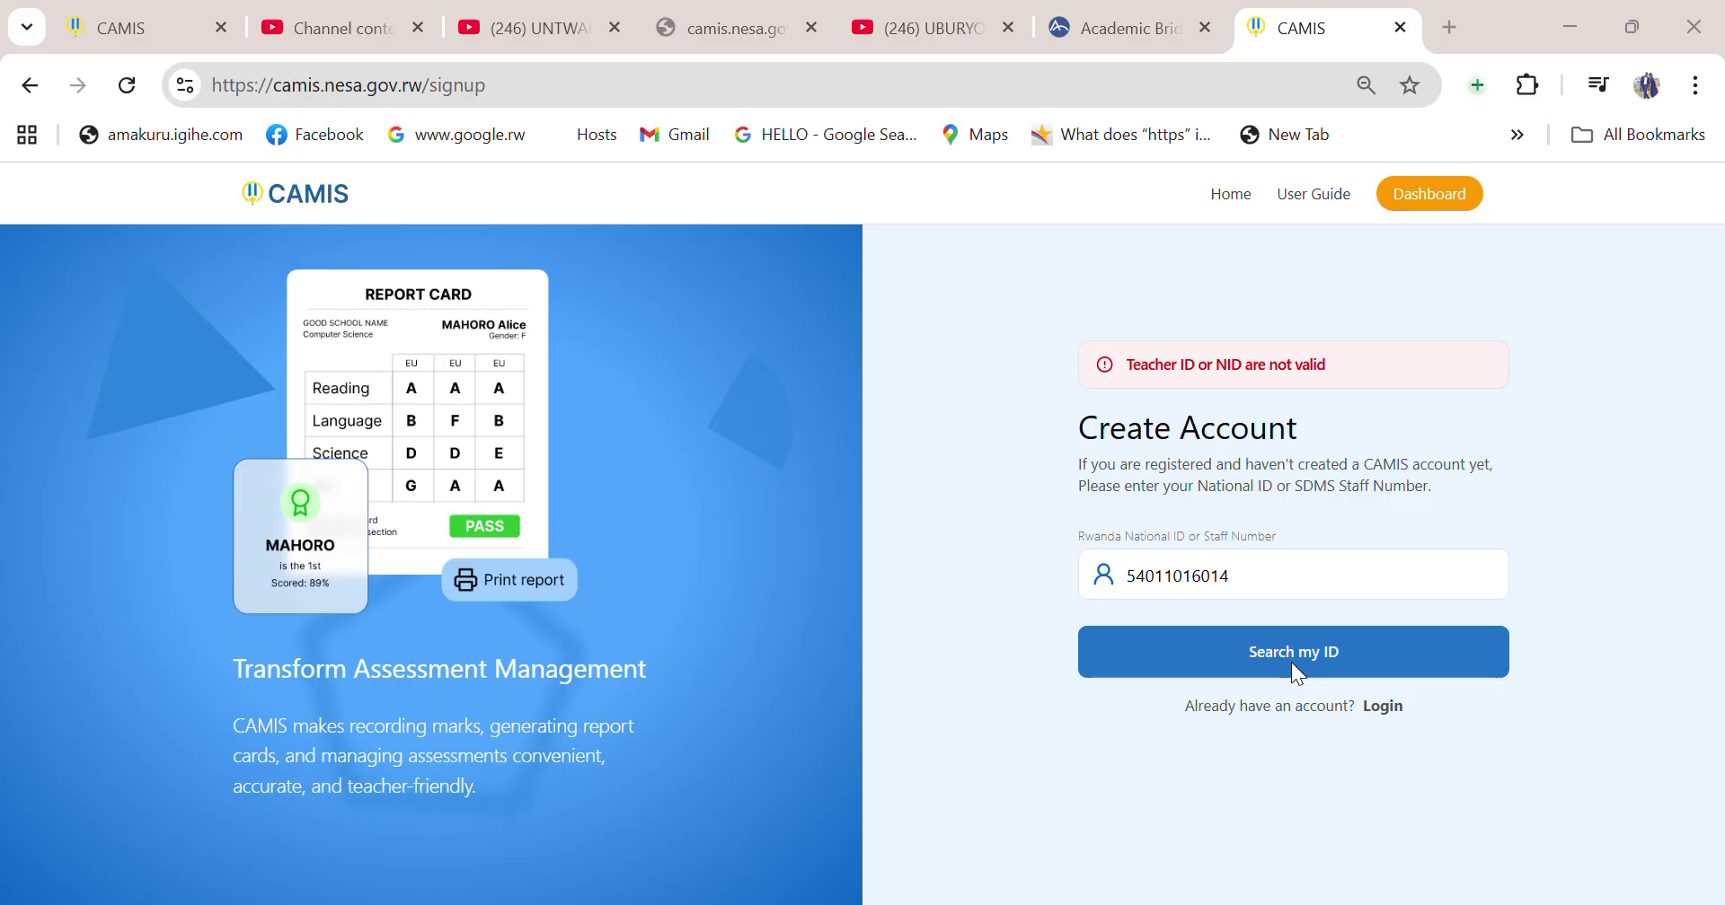
pyautogui.click(1293, 666)
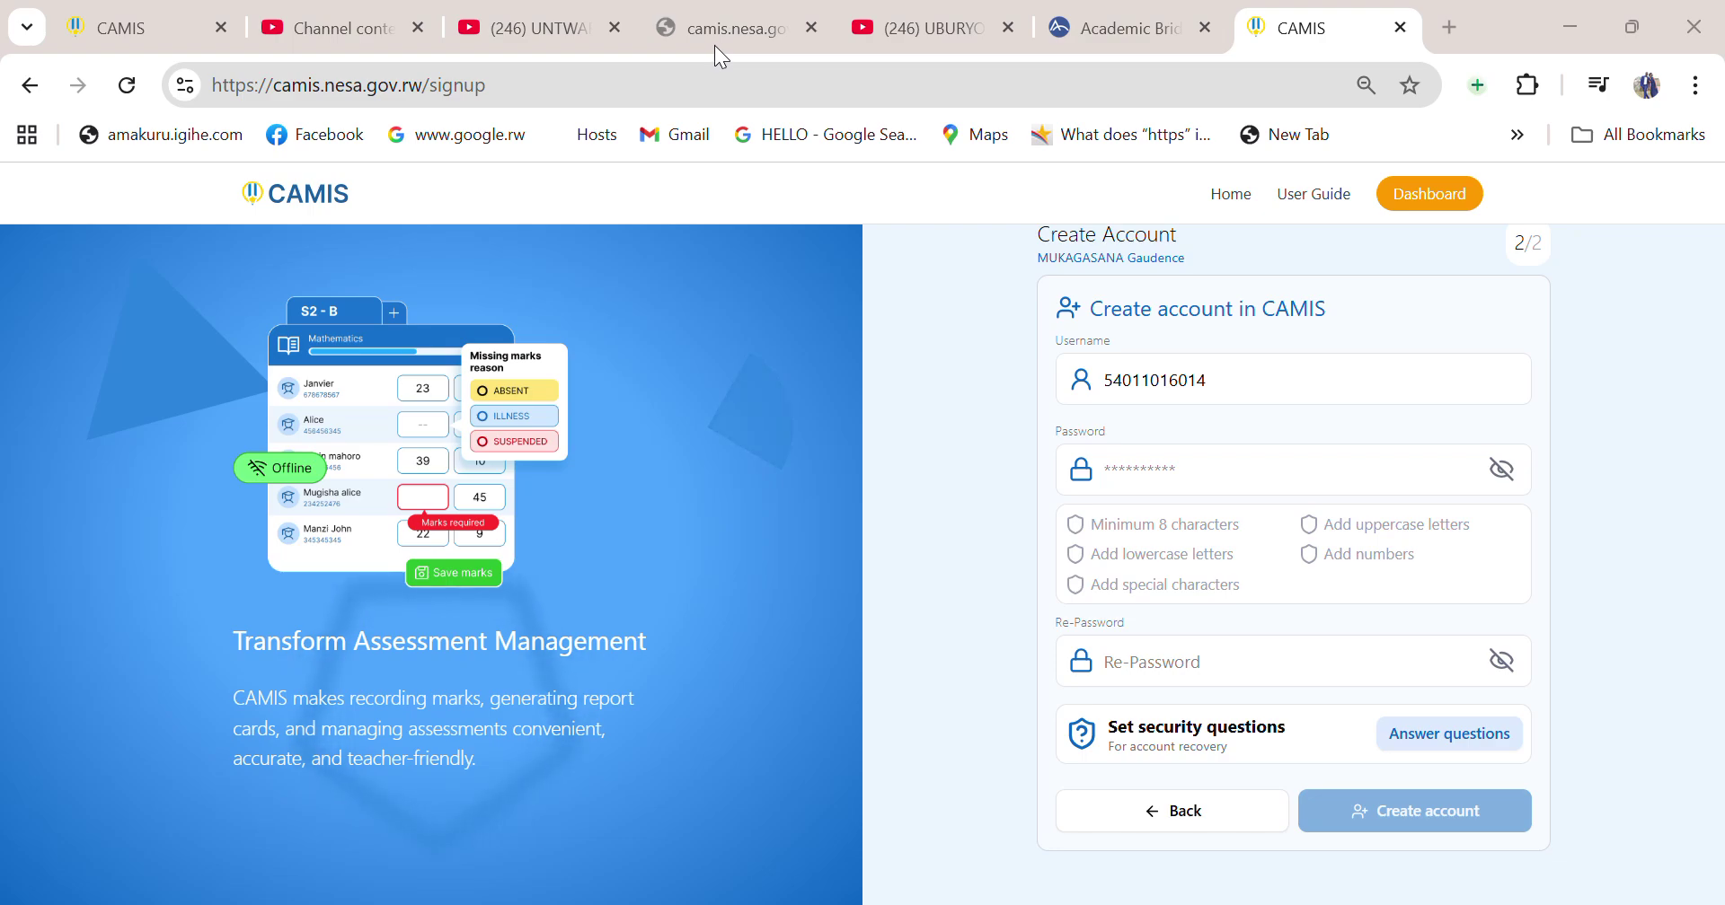
# Enter and confirm a password meeting all strength rules, then answer the security questions
pyautogui.click(1117, 467)
pyautogui.click(1434, 734)
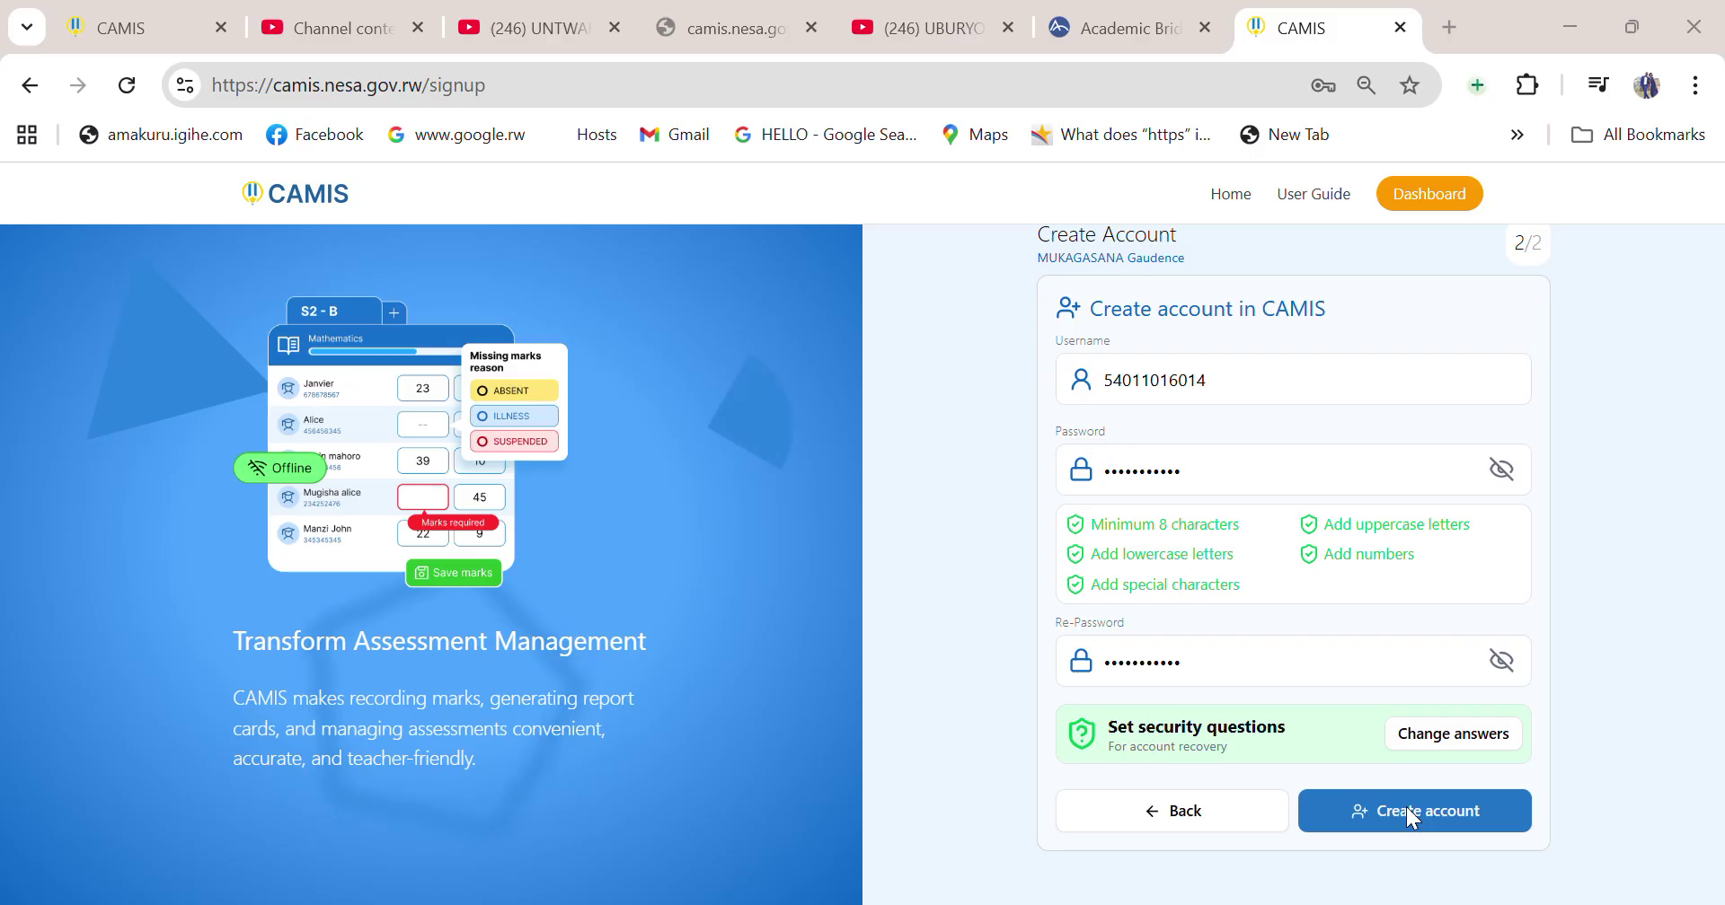
# Create the account and go to the login page with the username prefilled
pyautogui.click(1413, 813)
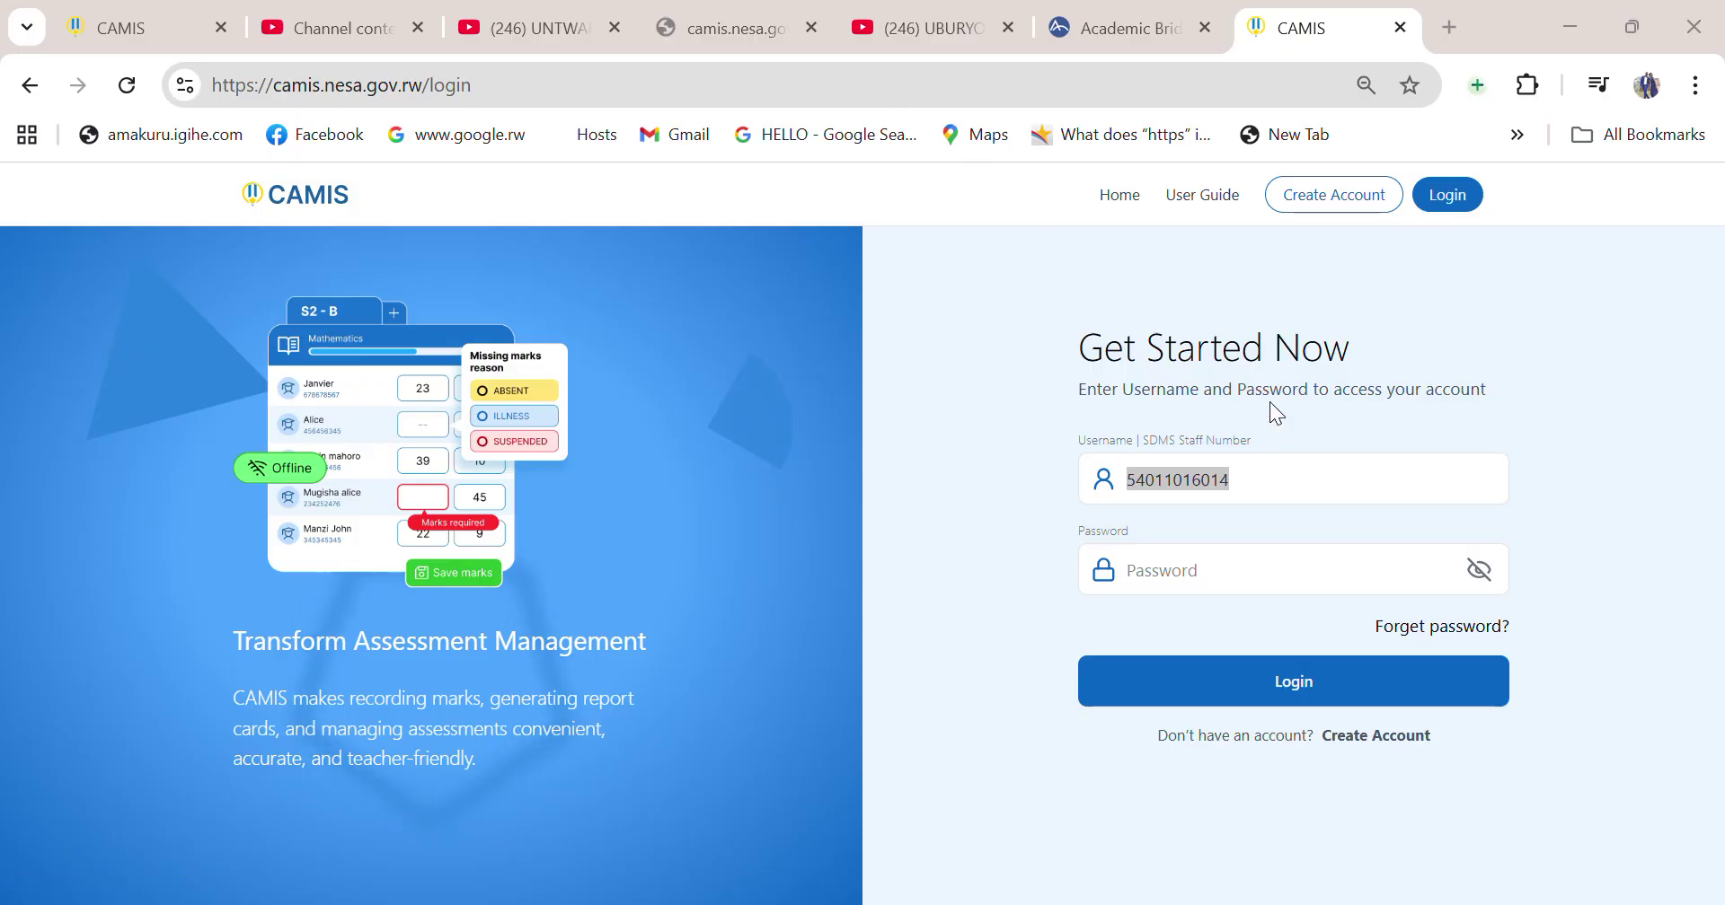
pyautogui.click(1441, 205)
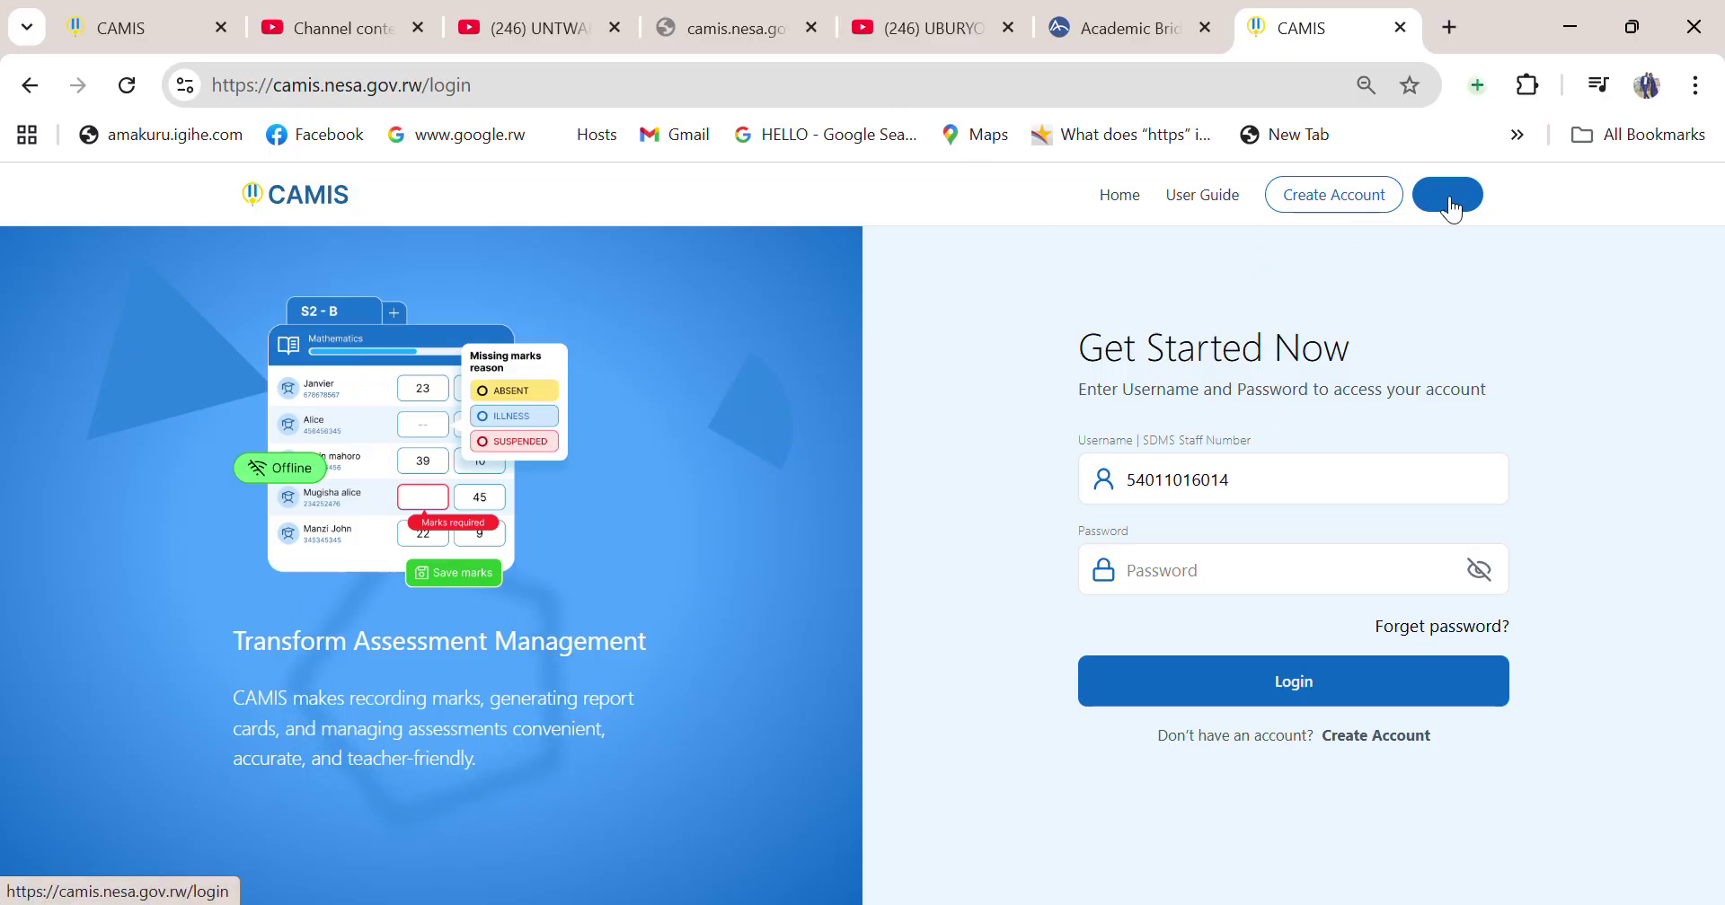